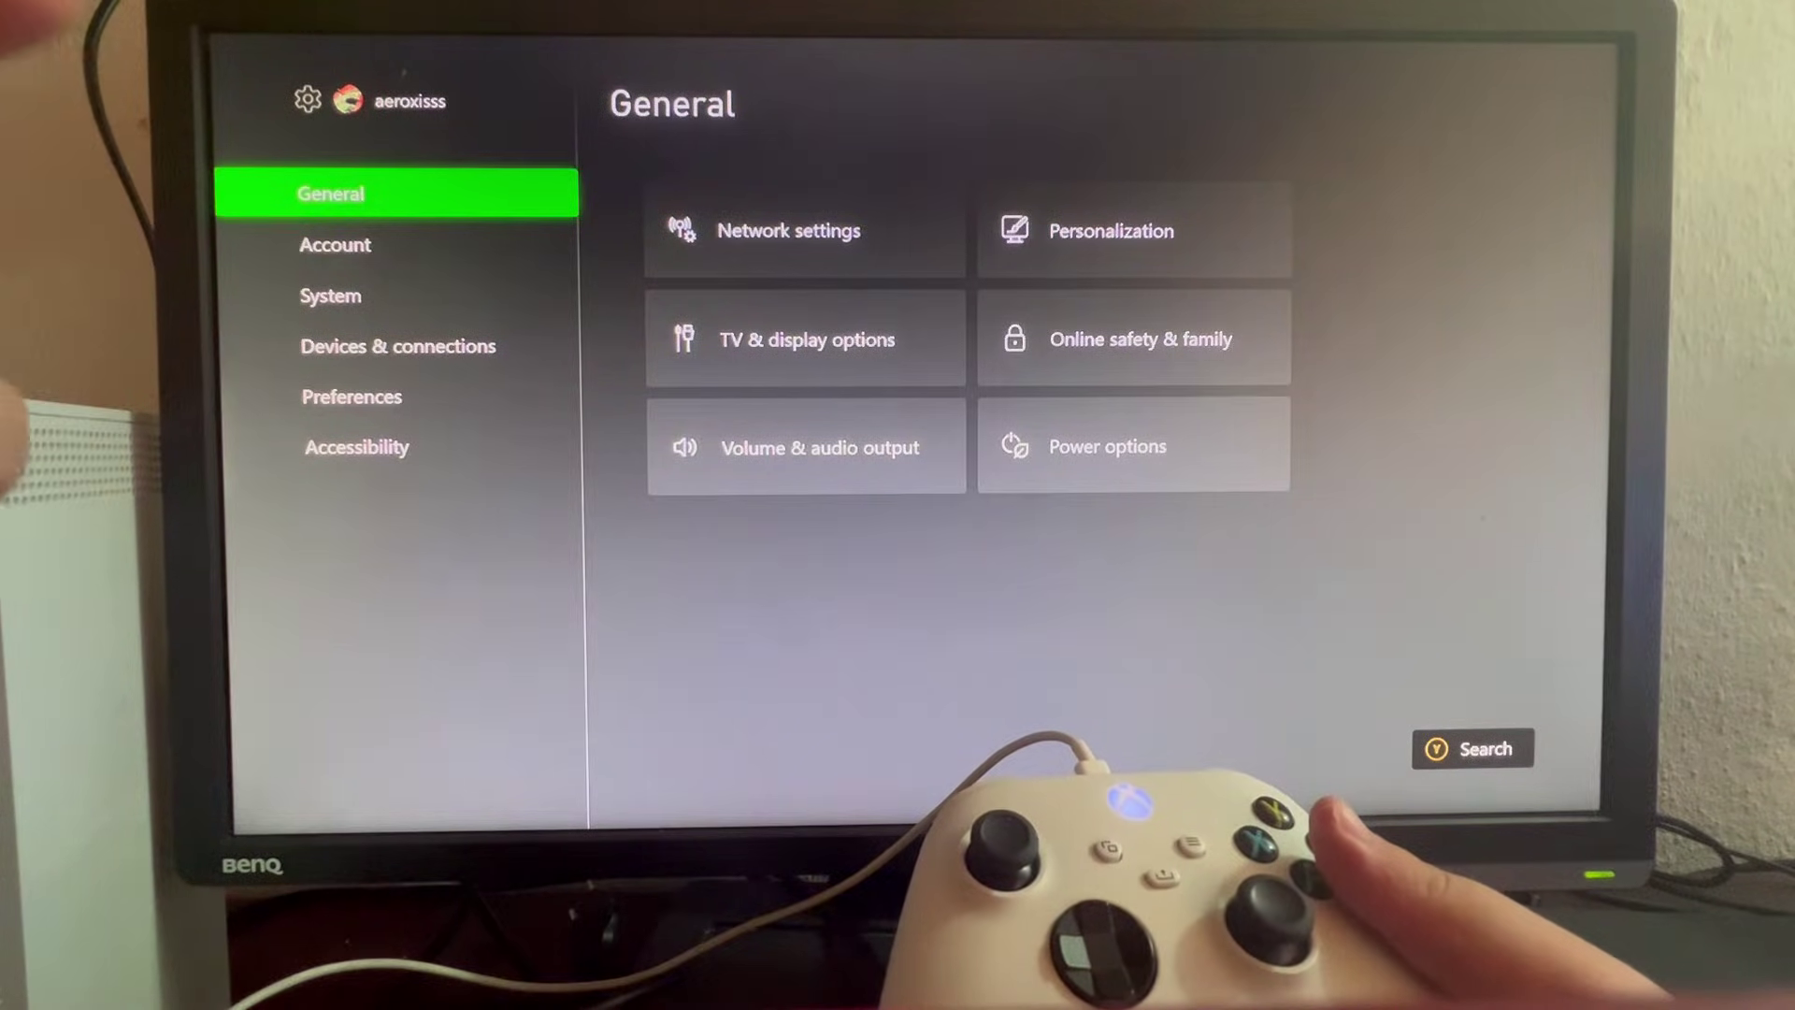
Open TV & display options from the General settings tiles
{"action": "key", "text": "Right"}
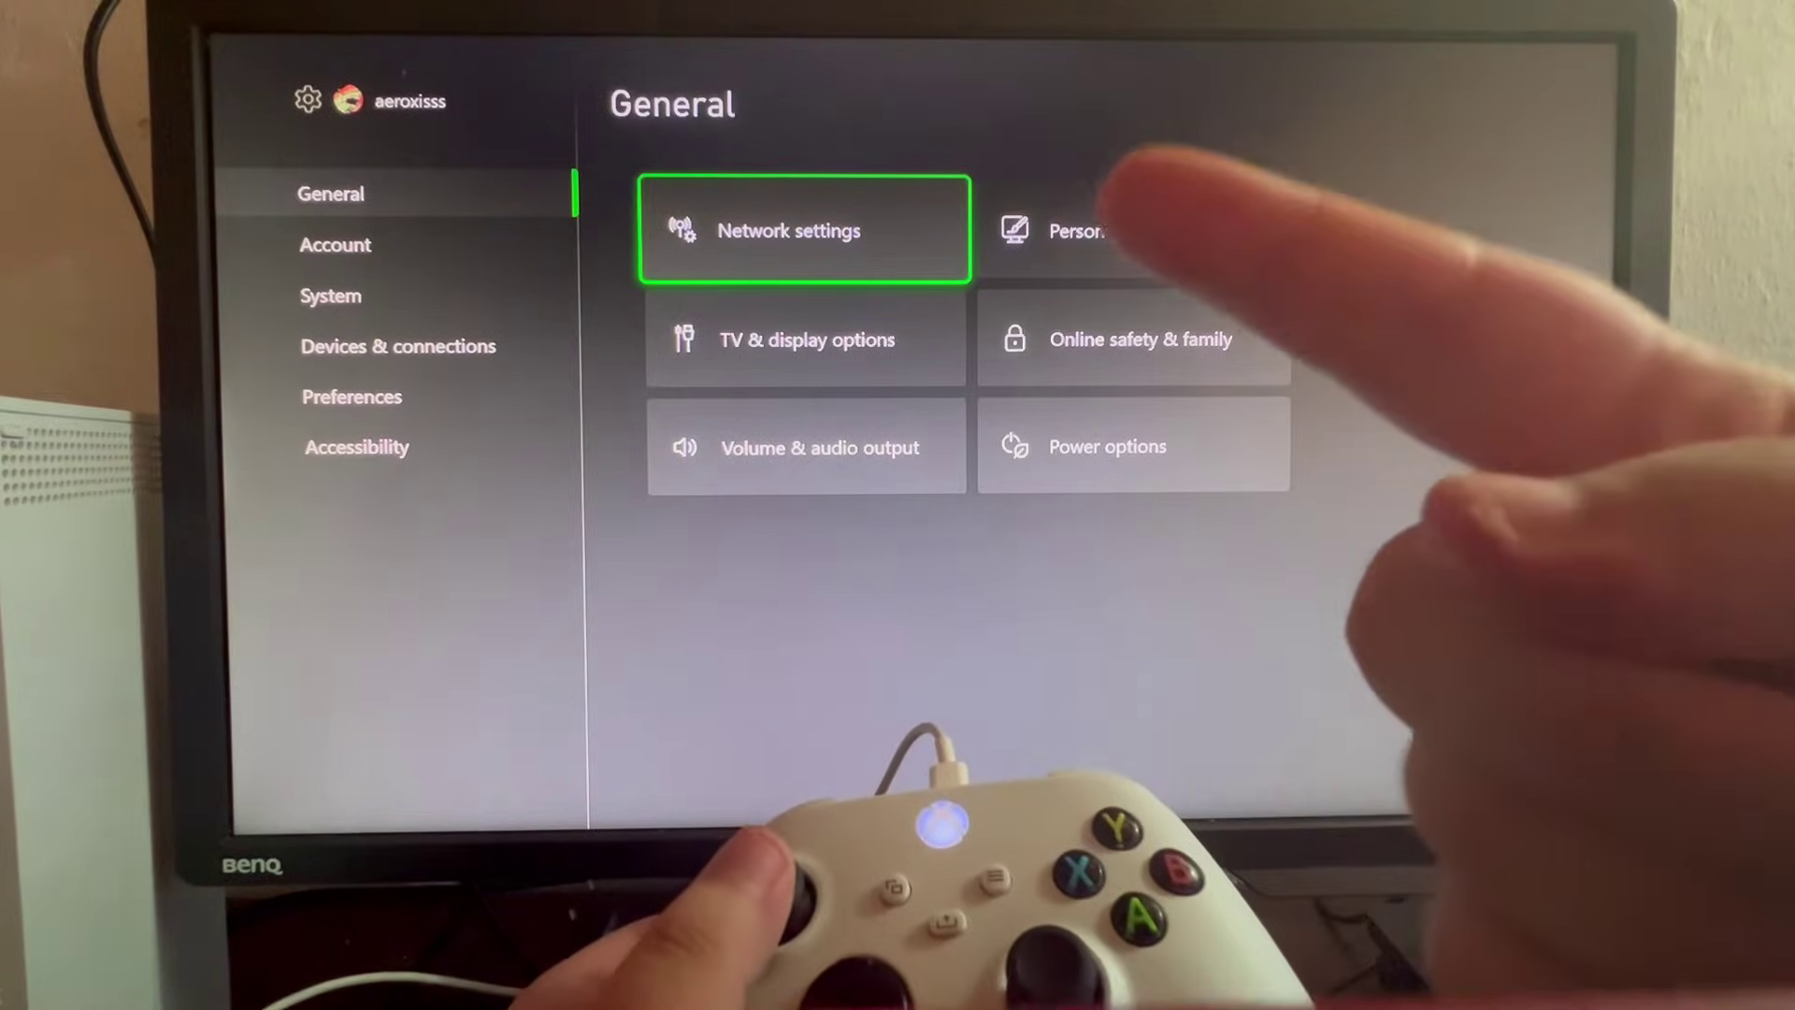
{"action": "key", "text": "Down"}
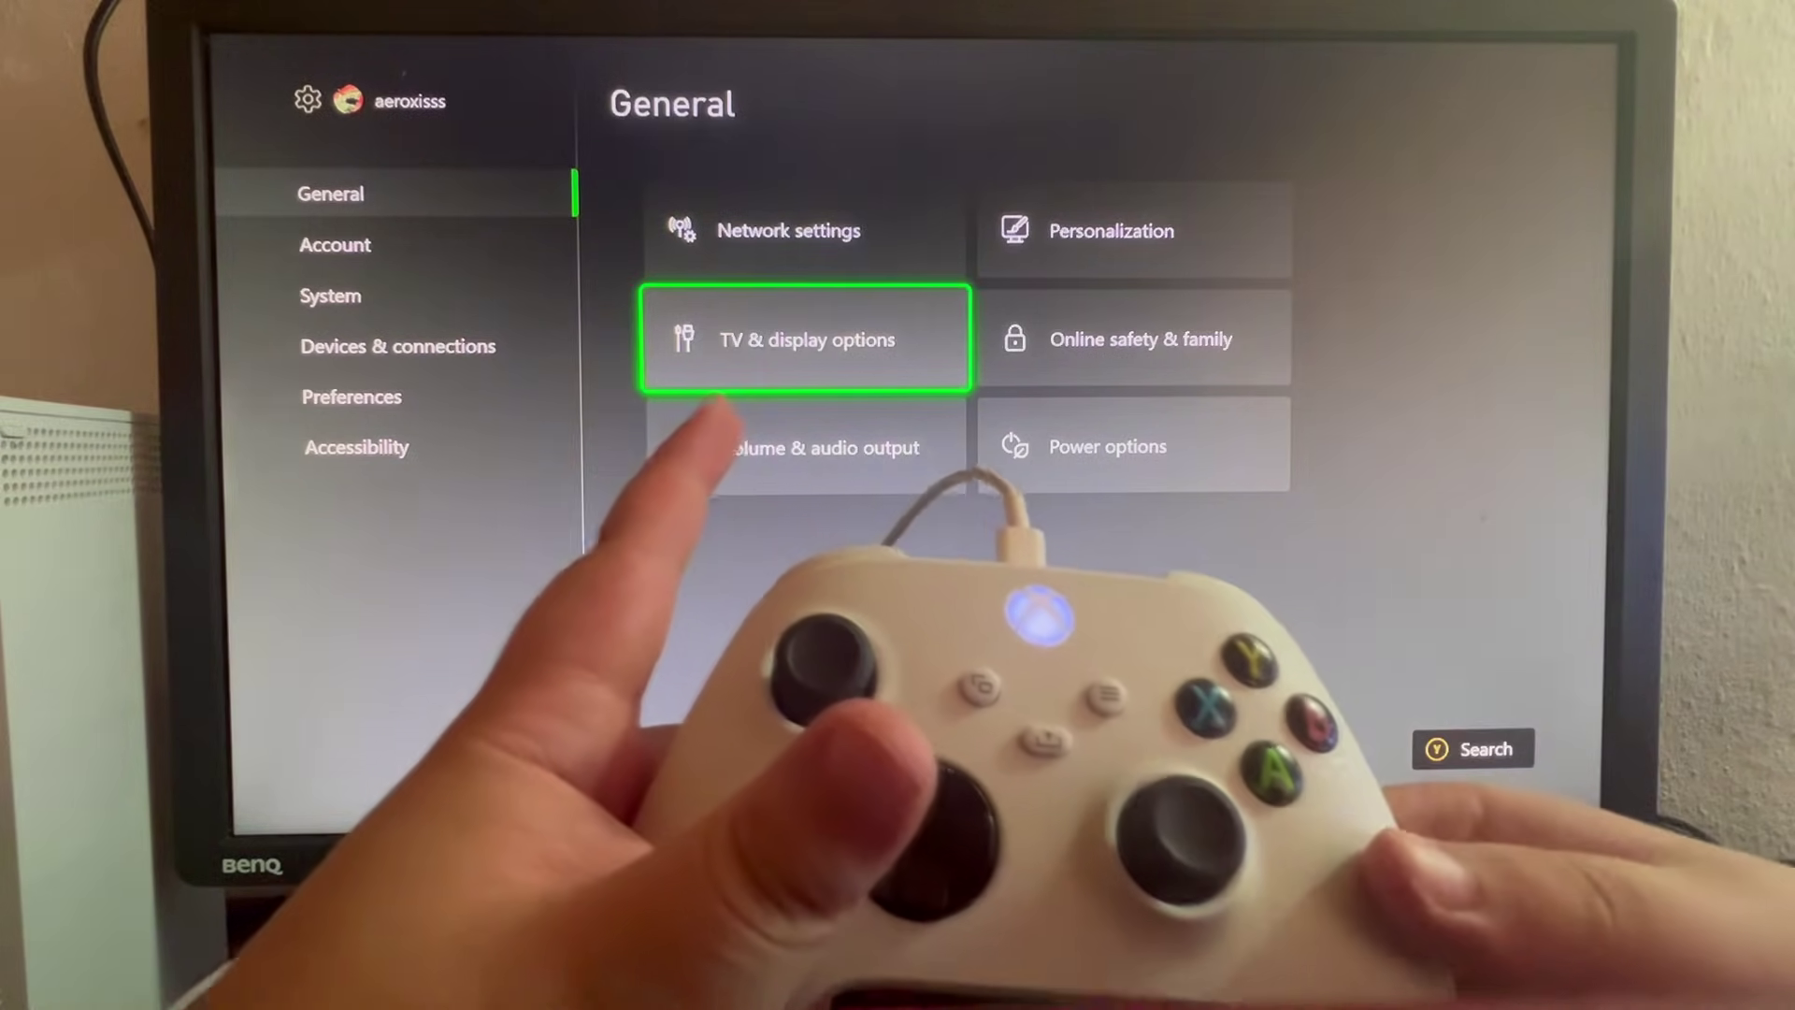
{"action": "key", "text": "Return"}
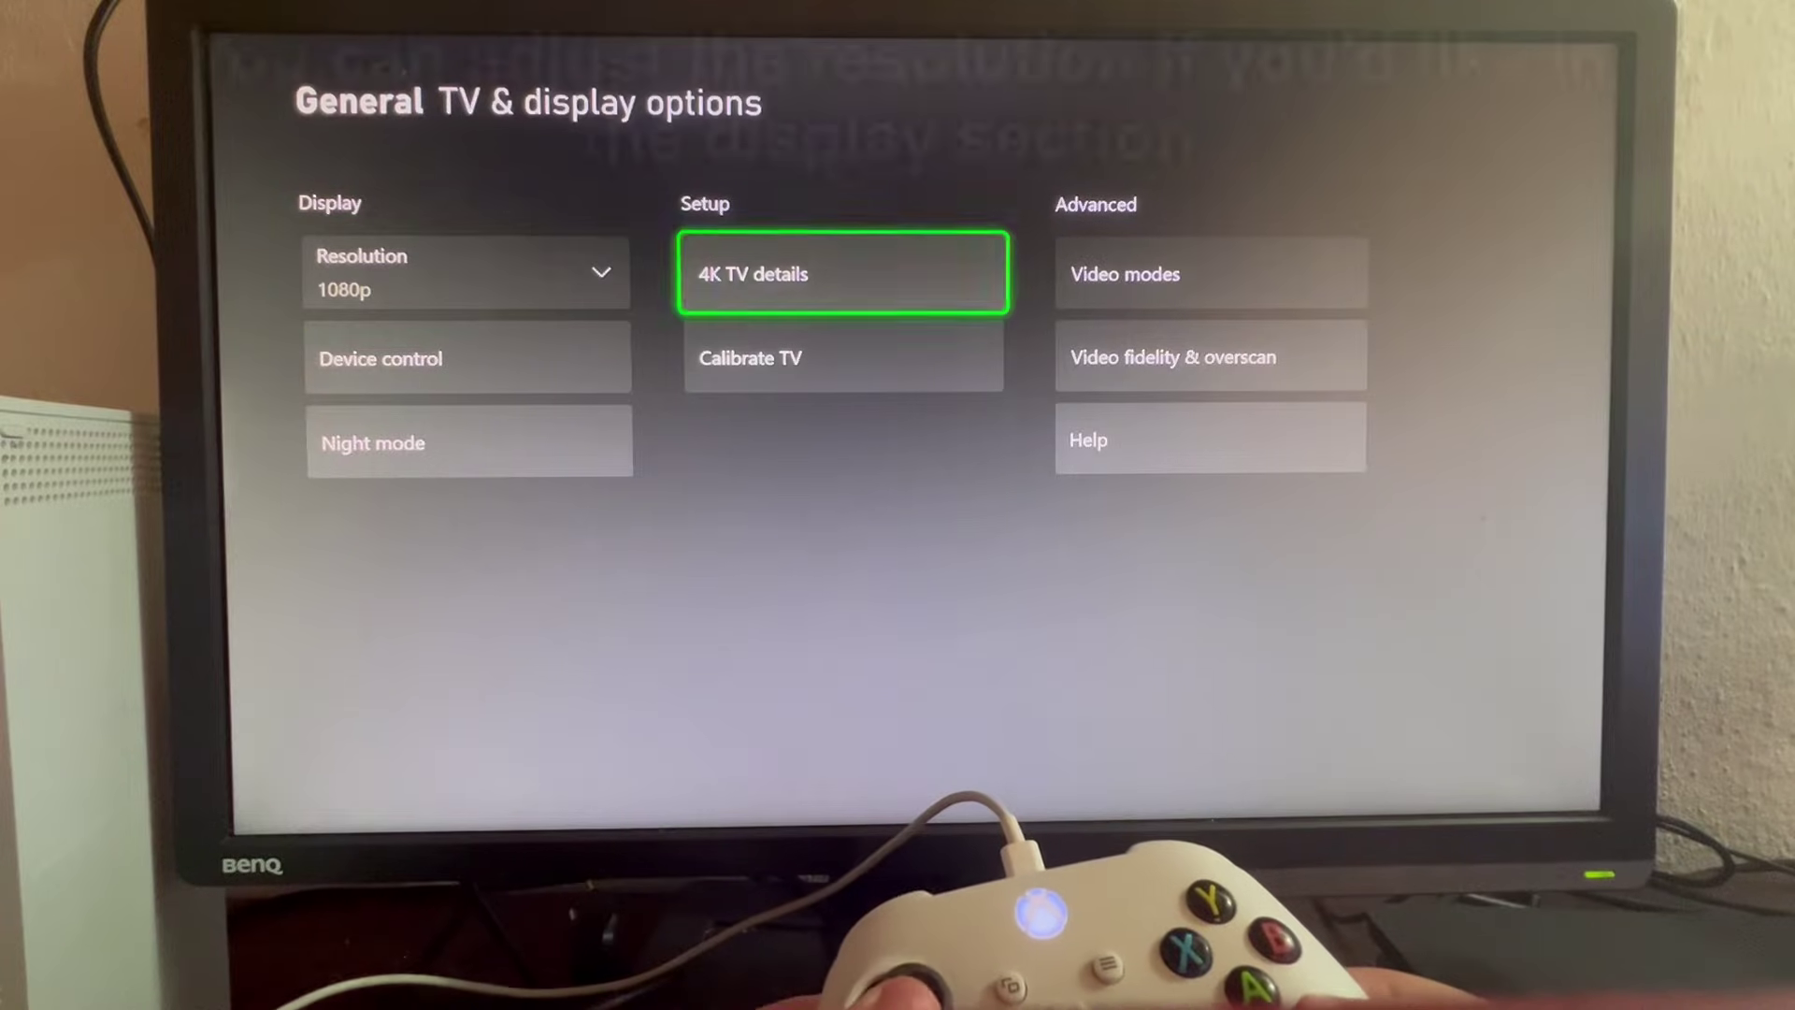
Launch Calibrate TV and advance past the intro to the aspect ratio step
{"action": "key", "text": "Right"}
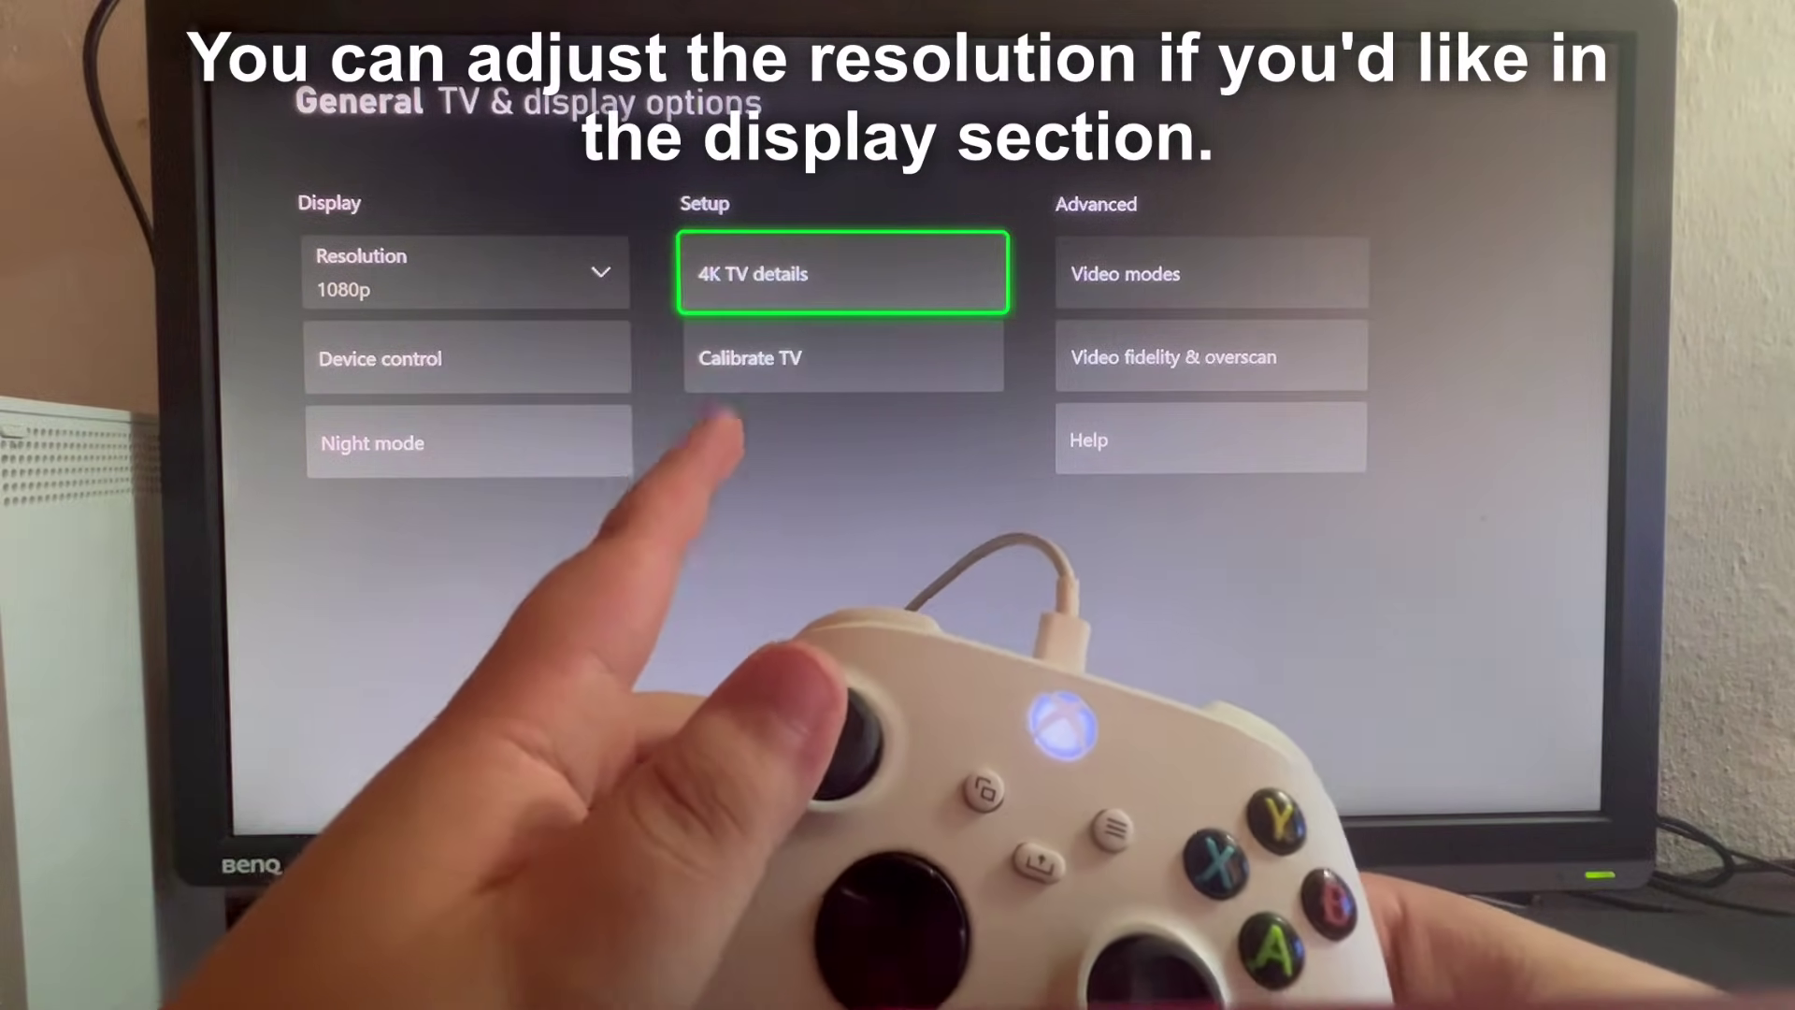
{"action": "key", "text": "Down"}
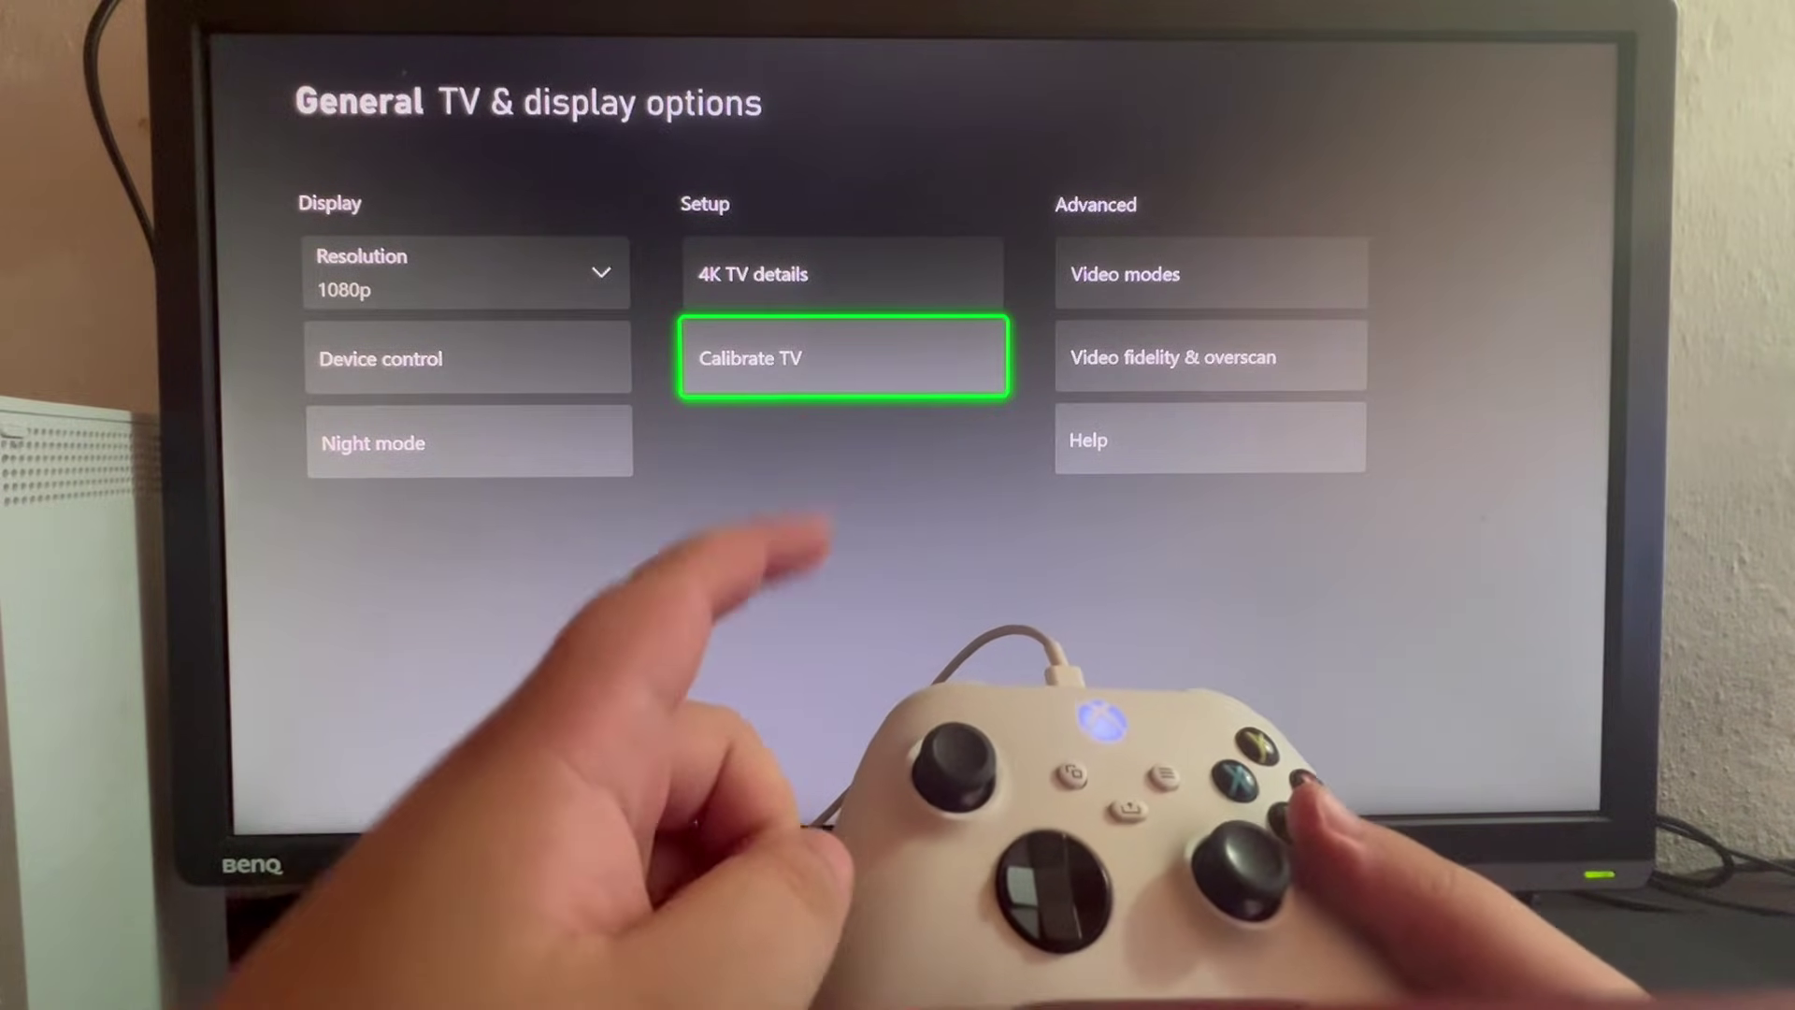
{"action": "key", "text": "Return"}
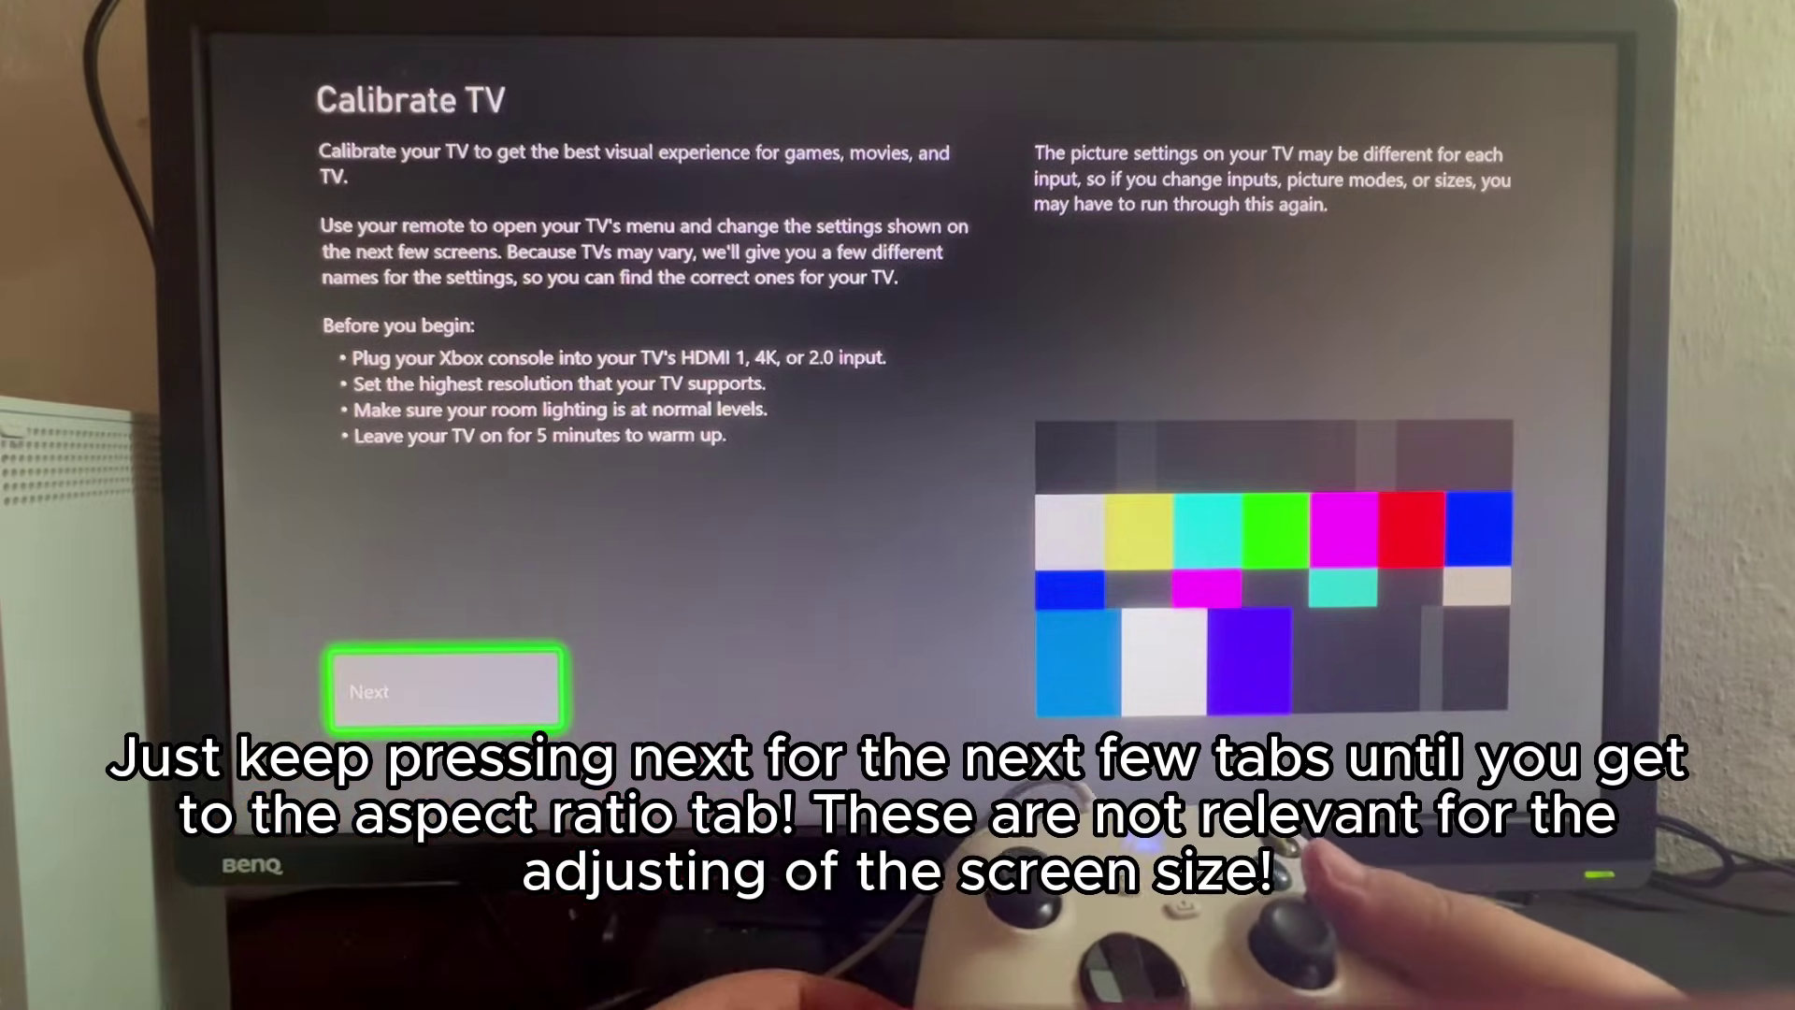
{"action": "key", "text": "Return"}
{"action": "key", "text": "Return"}
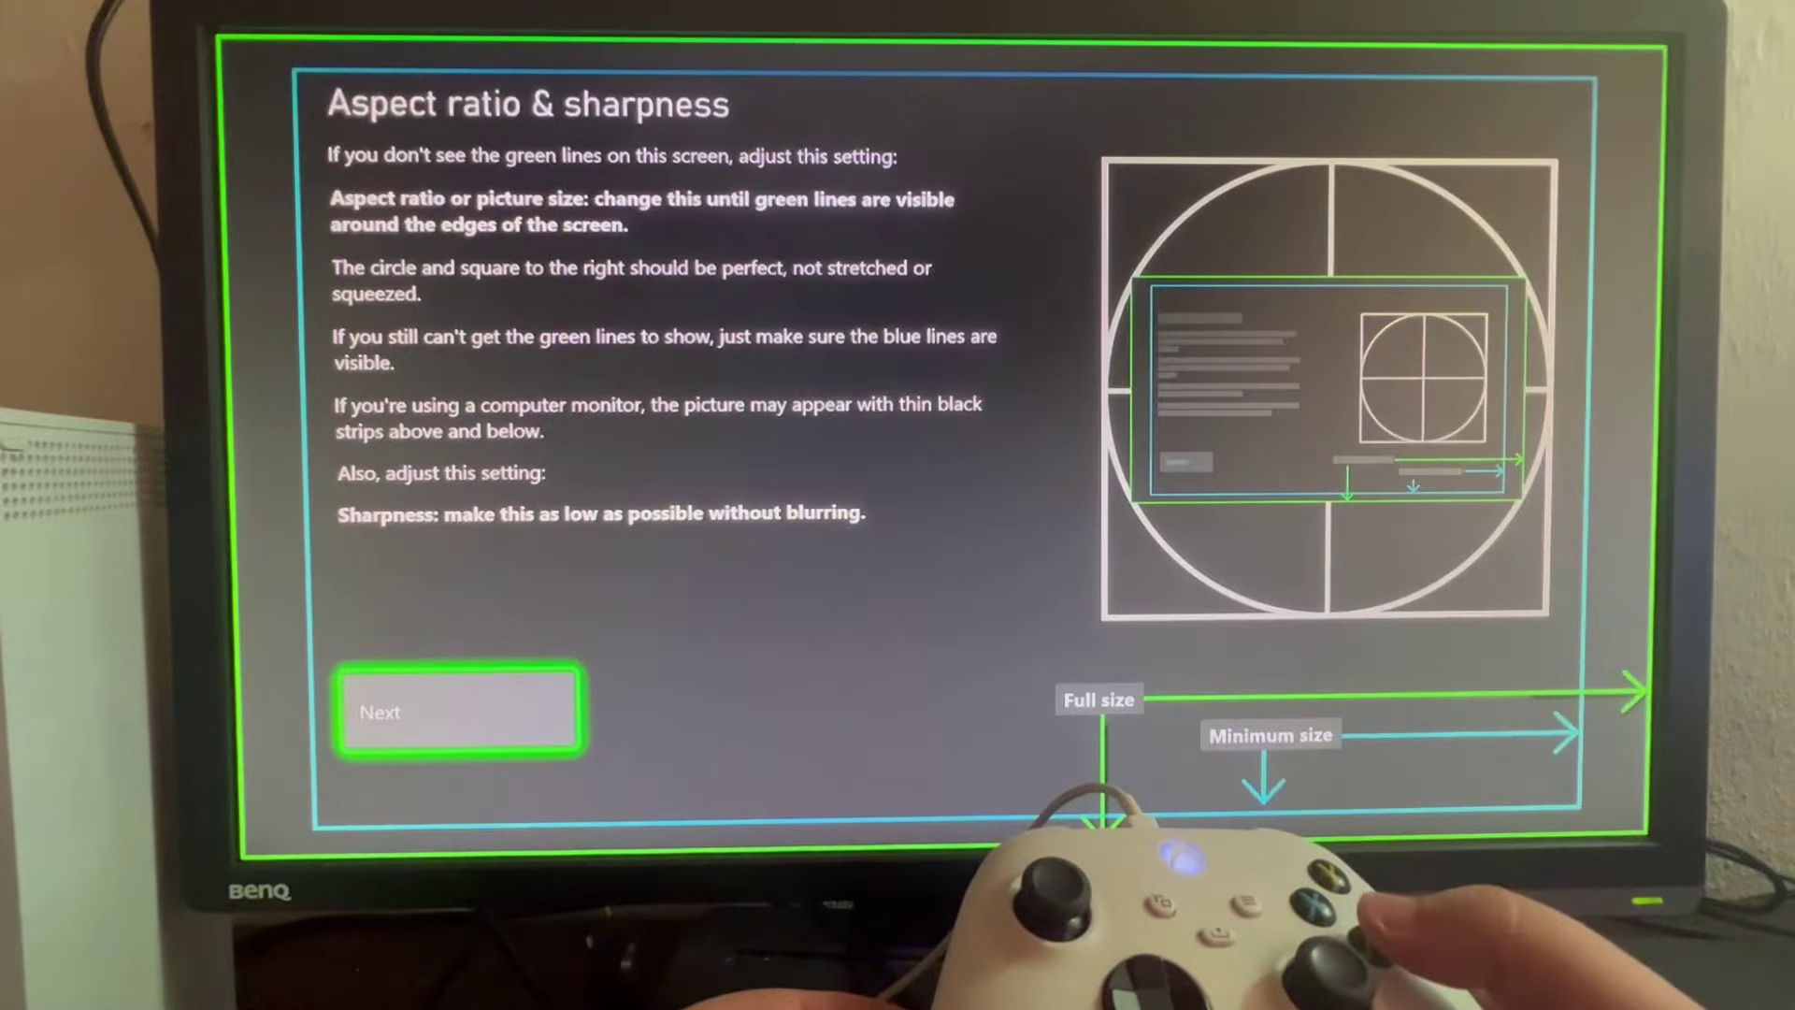